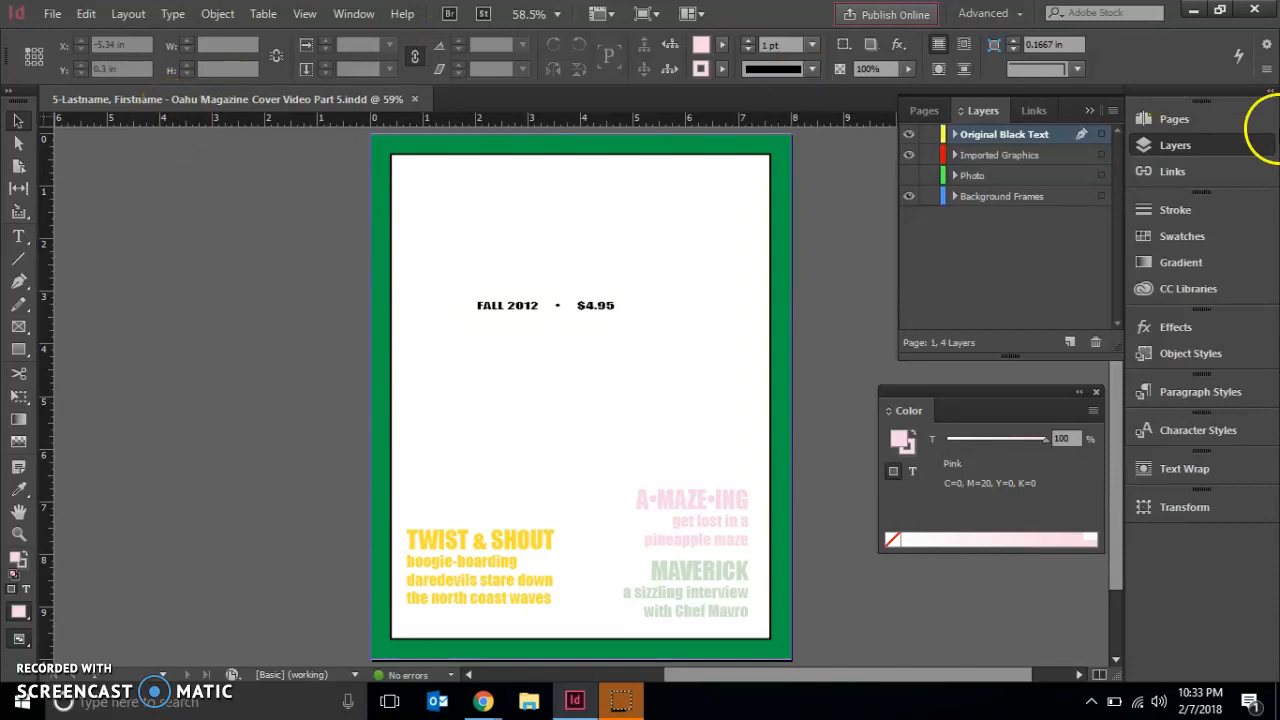
# - Turn on the visibility of the Photo layer
pyautogui.click(1172, 153)
pyautogui.click(1172, 153)
pyautogui.click(909, 176)
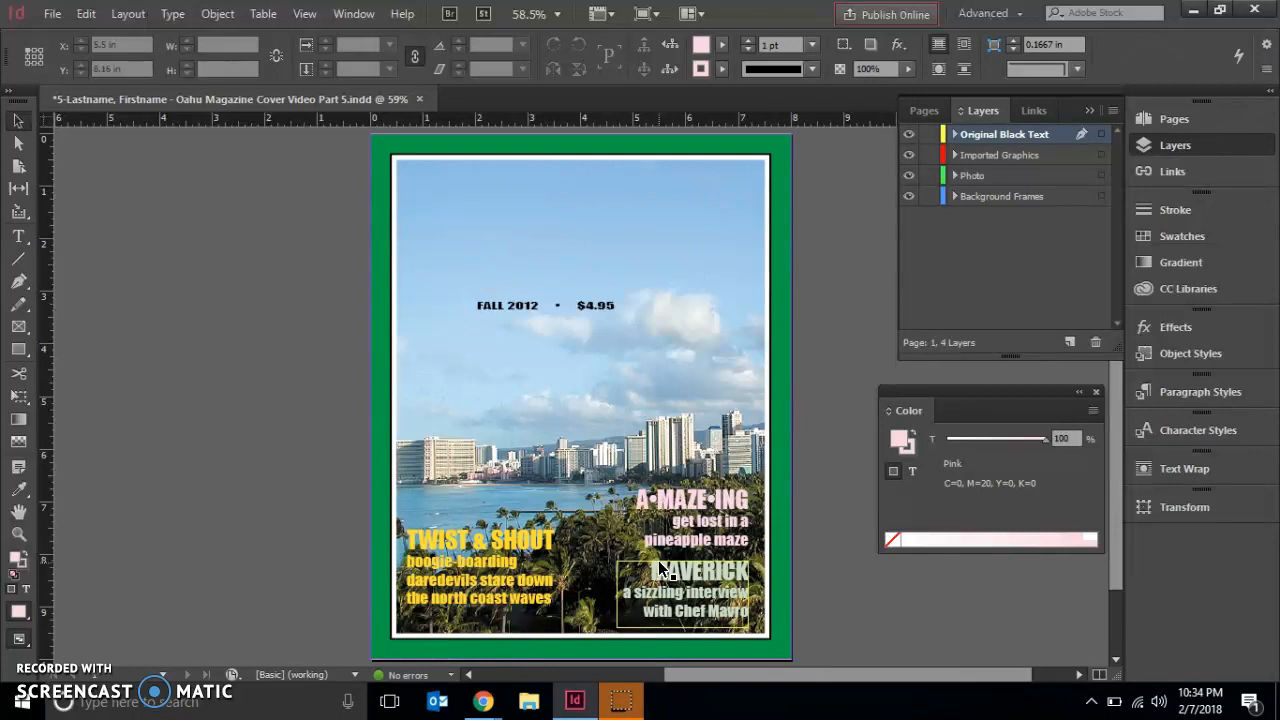
# - Duplicate the Original Black Text layer
pyautogui.click(1021, 138)
pyautogui.click(1080, 163)
pyautogui.click(866, 200)
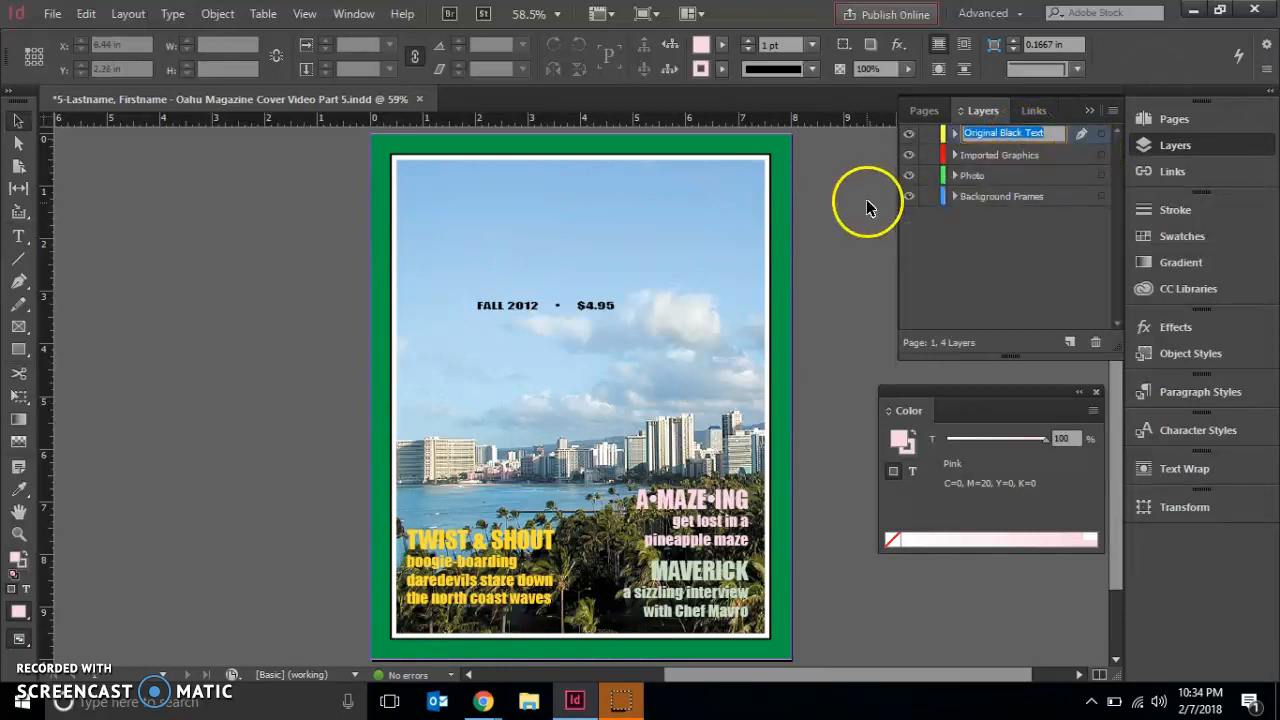
pyautogui.click(1030, 140)
pyautogui.click(1088, 112)
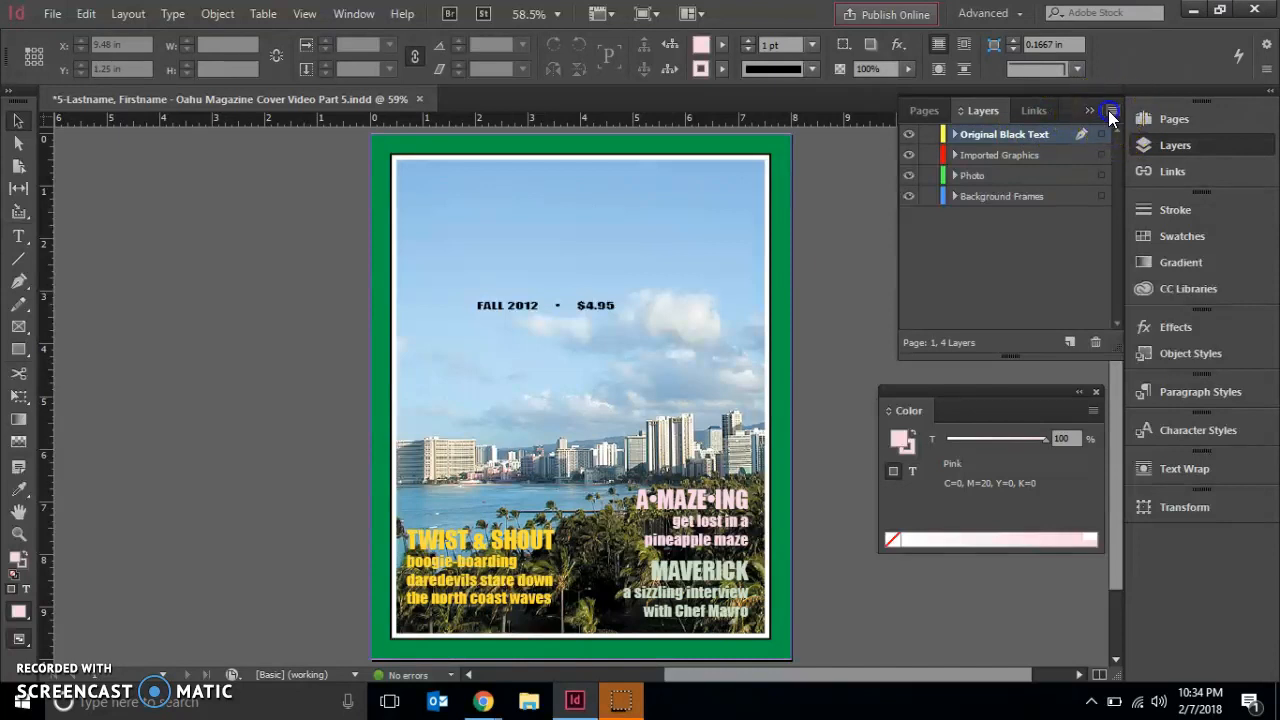
pyautogui.click(1110, 111)
pyautogui.click(1035, 140)
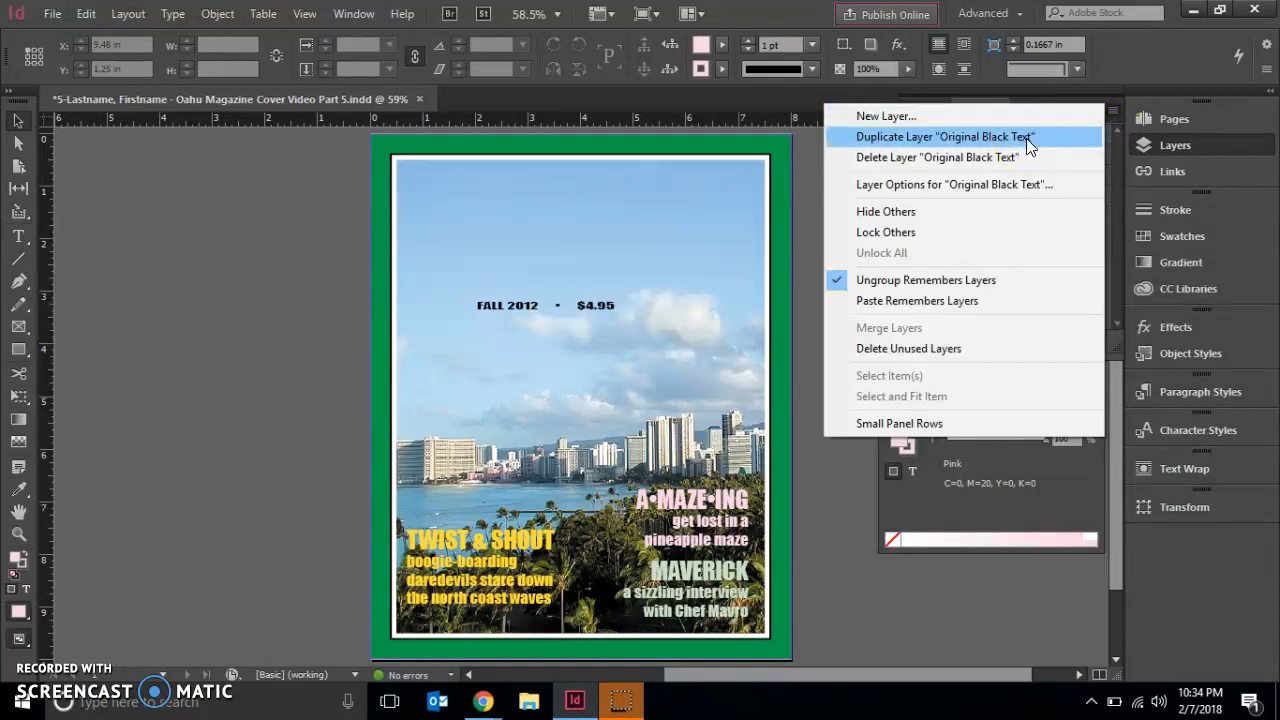
pyautogui.click(1026, 138)
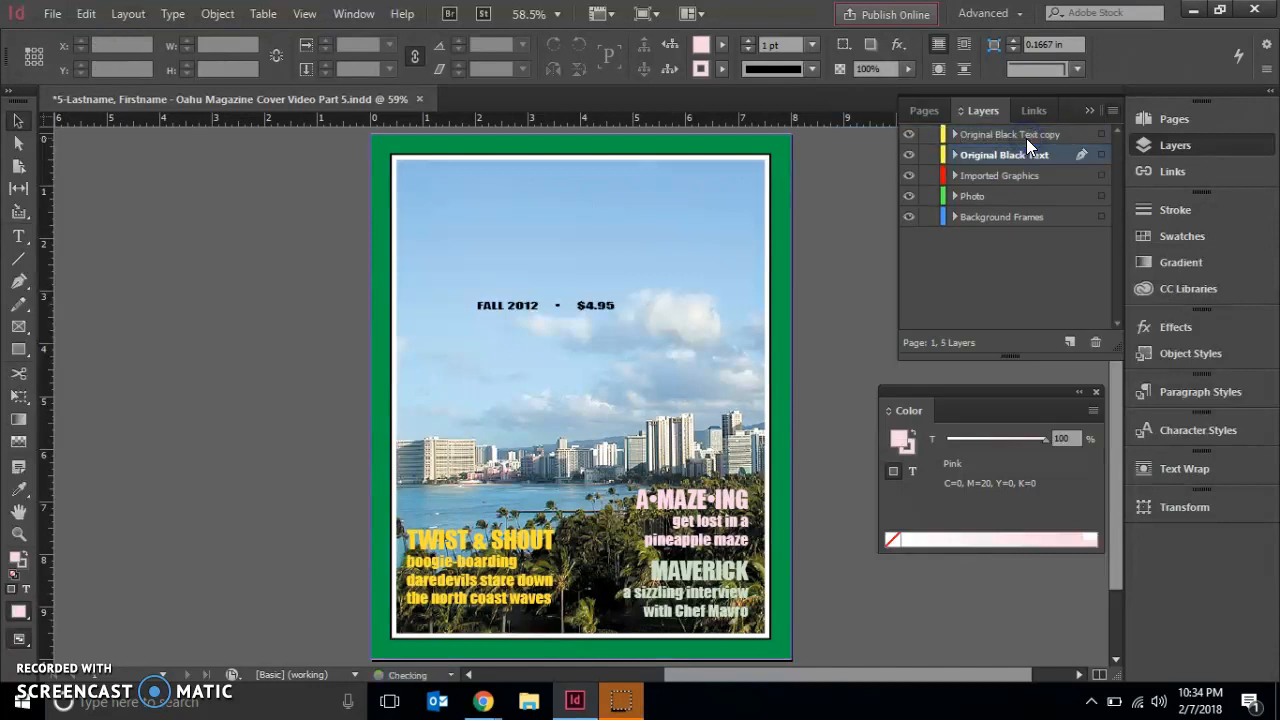
pyautogui.moveTo(1026, 138); pyautogui.dragTo(993, 148)
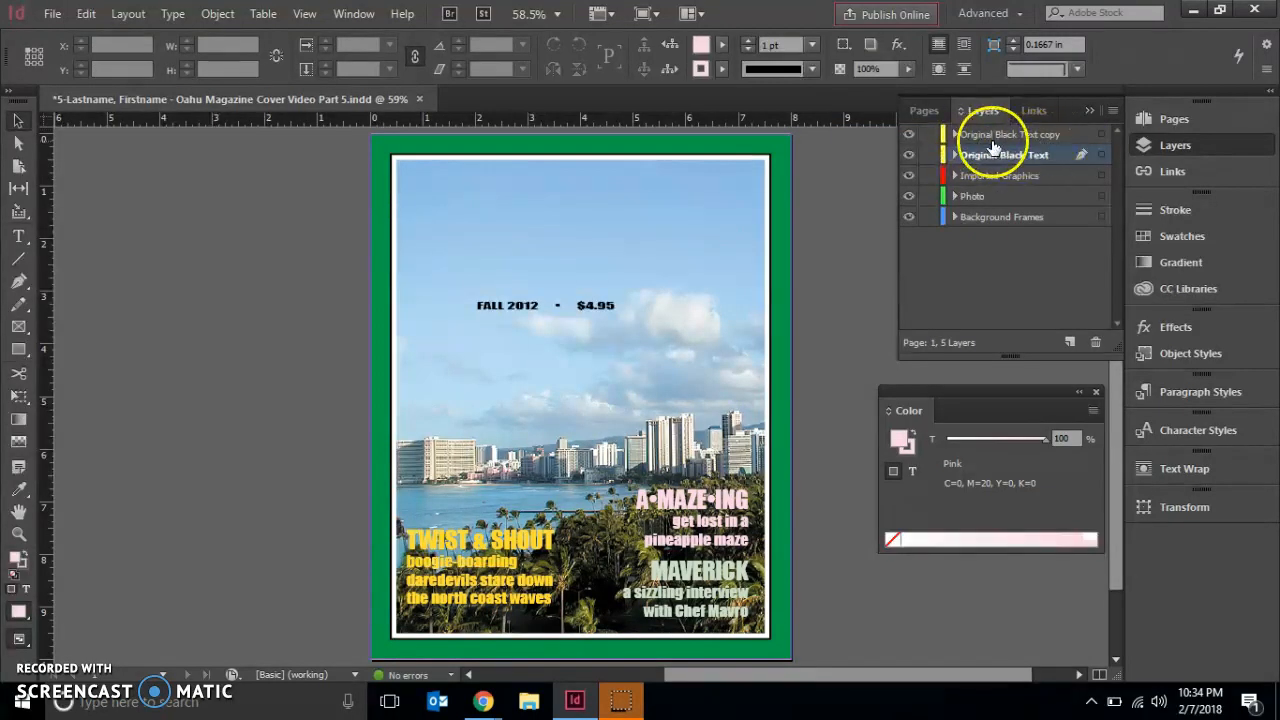
# - Rename the duplicated text layer as Color Headlines and set its layer color to Orange
pyautogui.doubleClick(1076, 136)
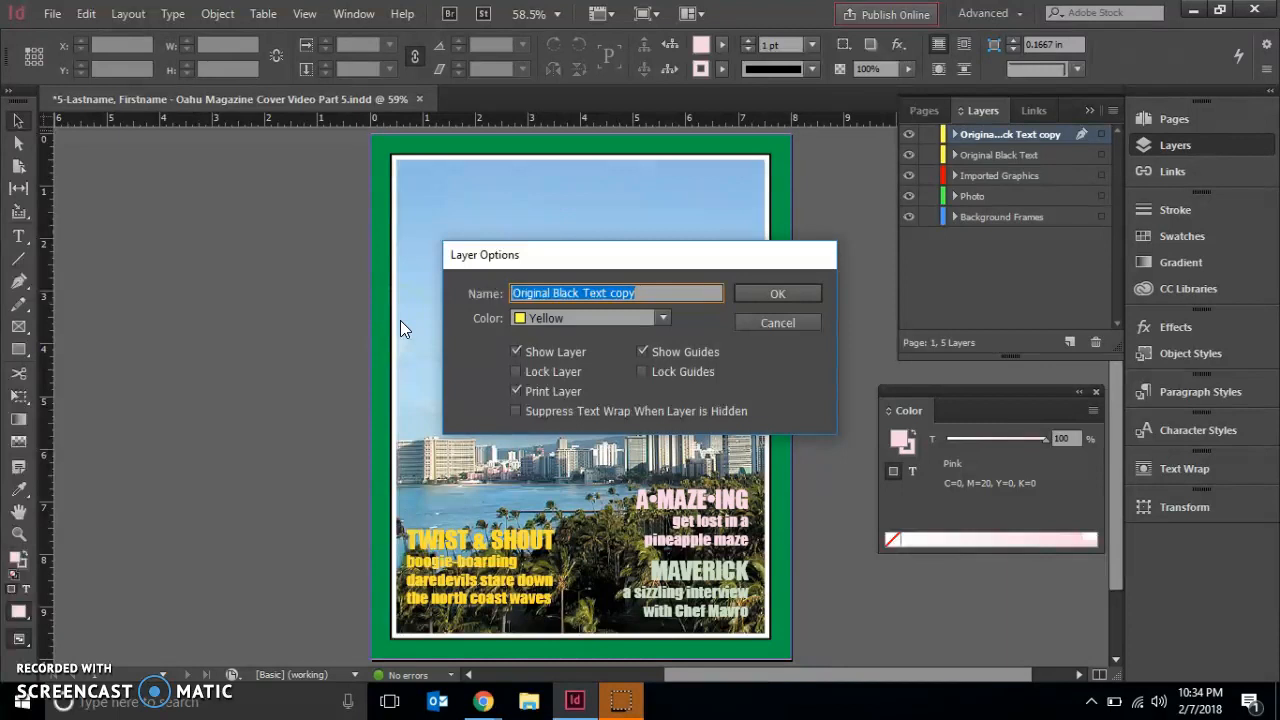
pyautogui.write('Co')
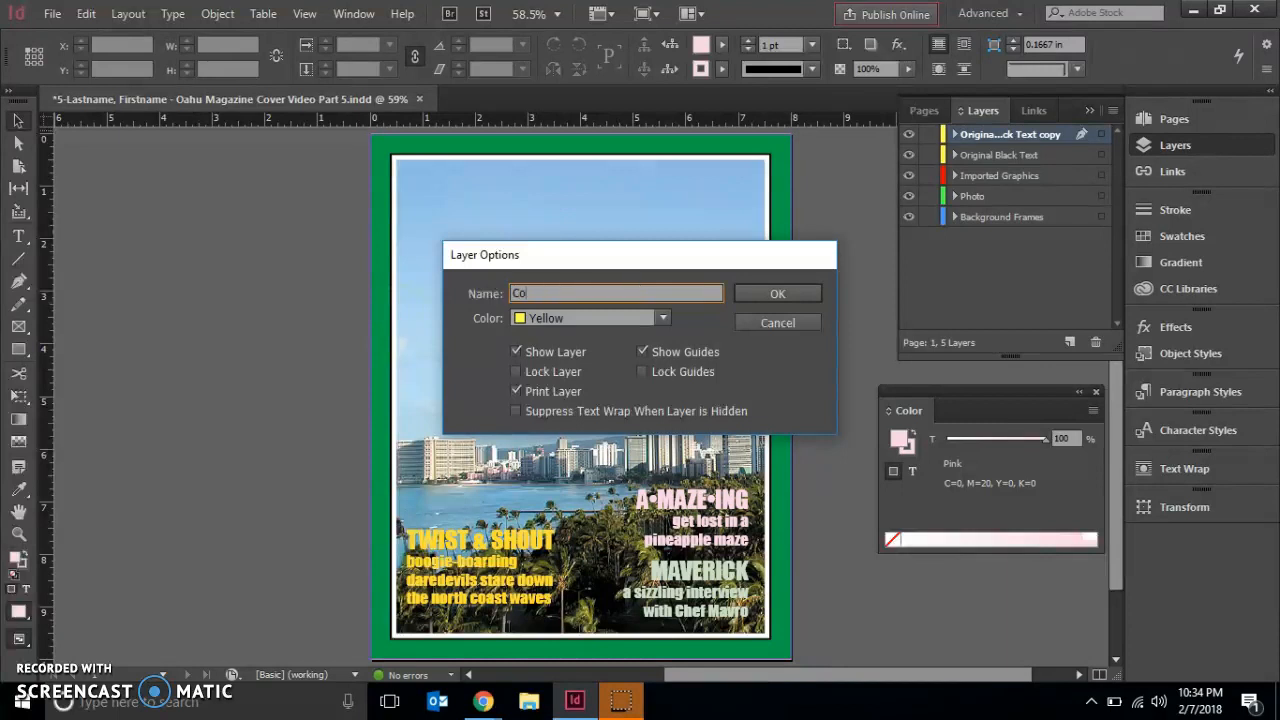
pyautogui.write('lor Headlines')
pyautogui.click(662, 318)
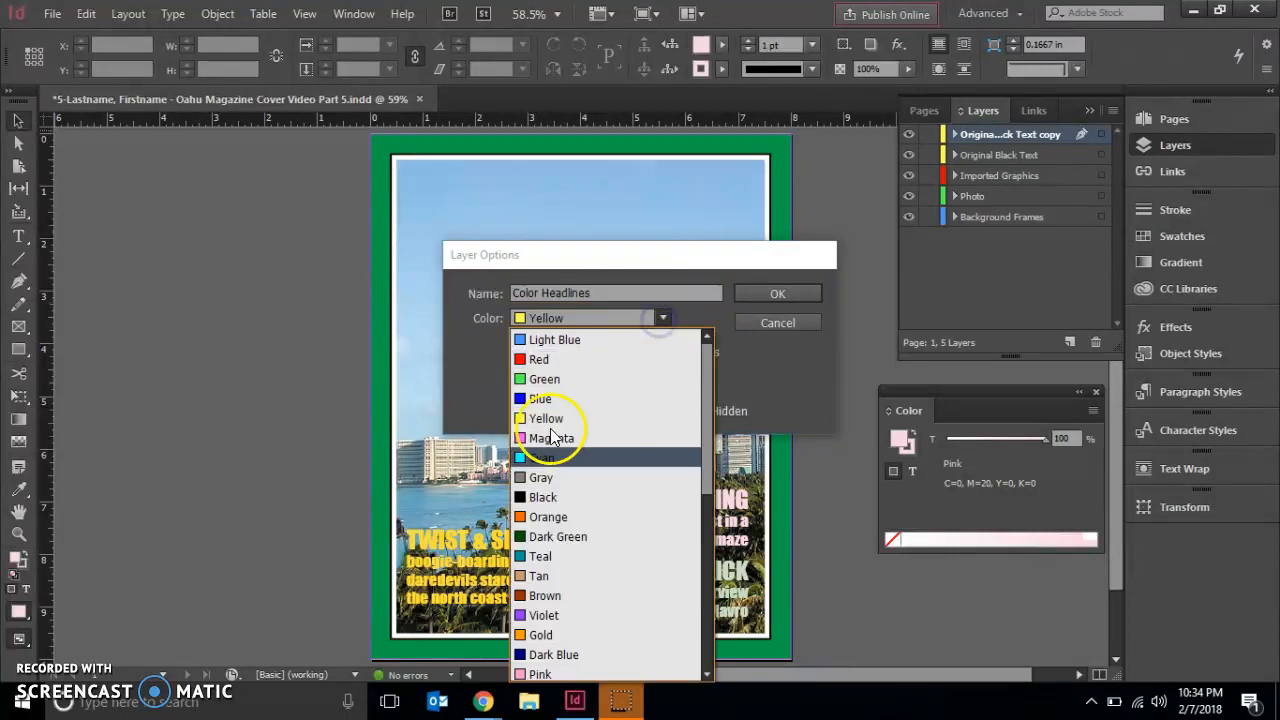
pyautogui.click(547, 518)
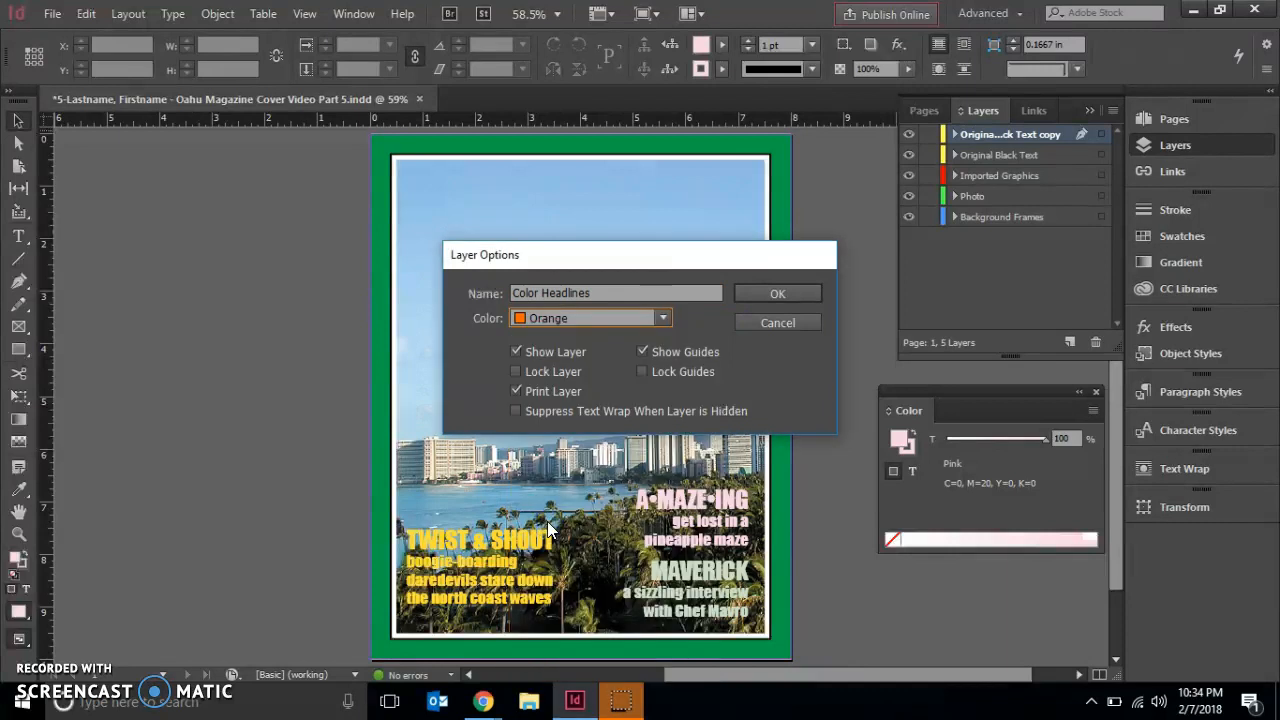
pyautogui.click(775, 294)
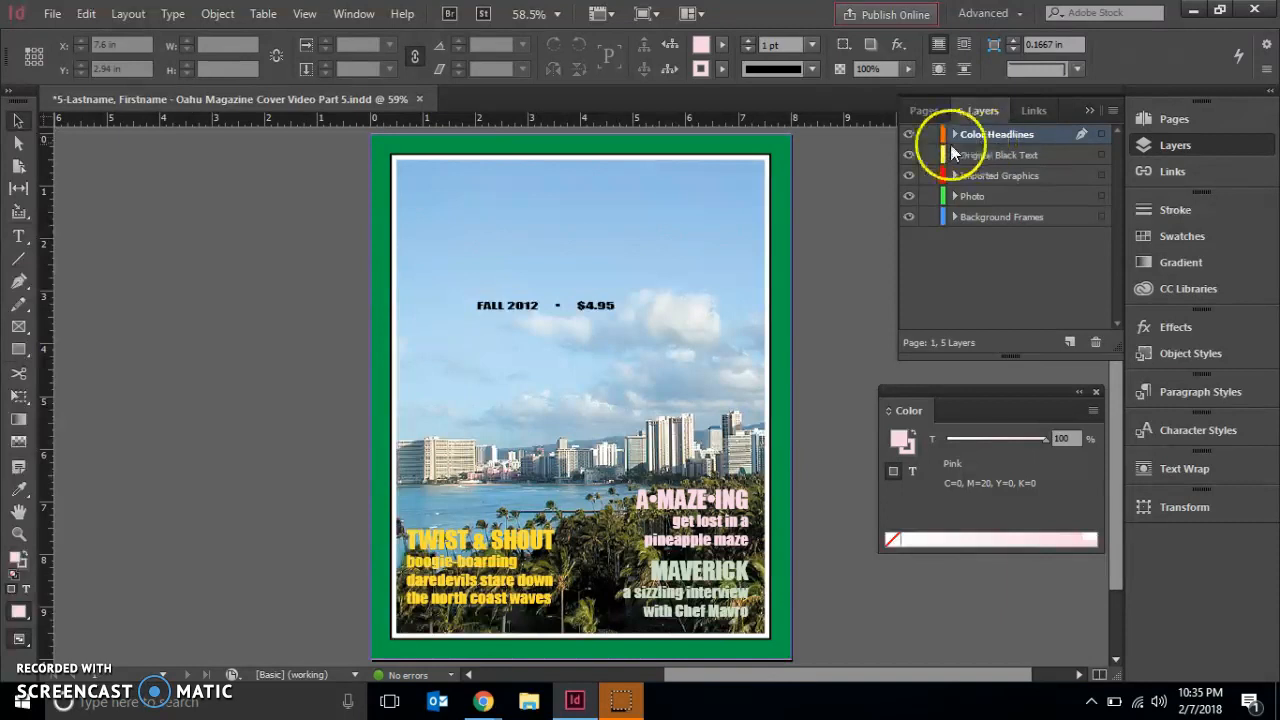
# - Hide the Color Headlines layer and fill all text on the Original Black Text layer with the [Black] swatch
pyautogui.click(908, 136)
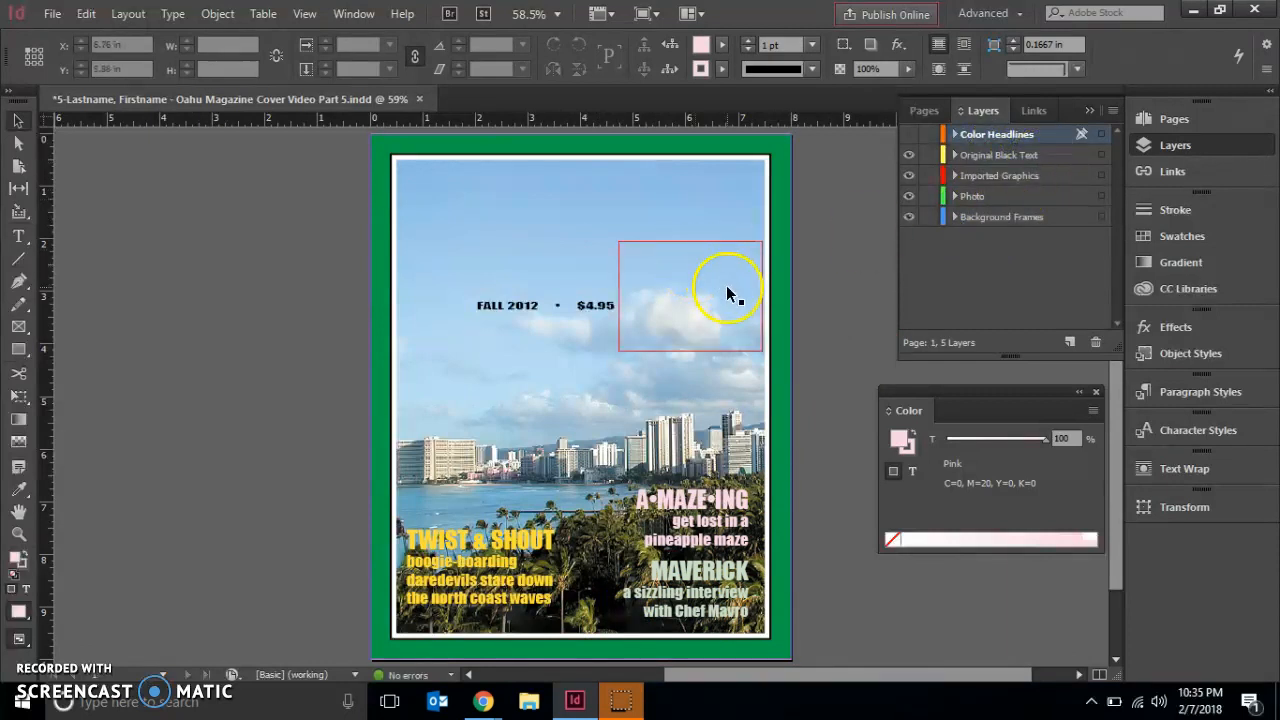
pyautogui.click(1101, 157)
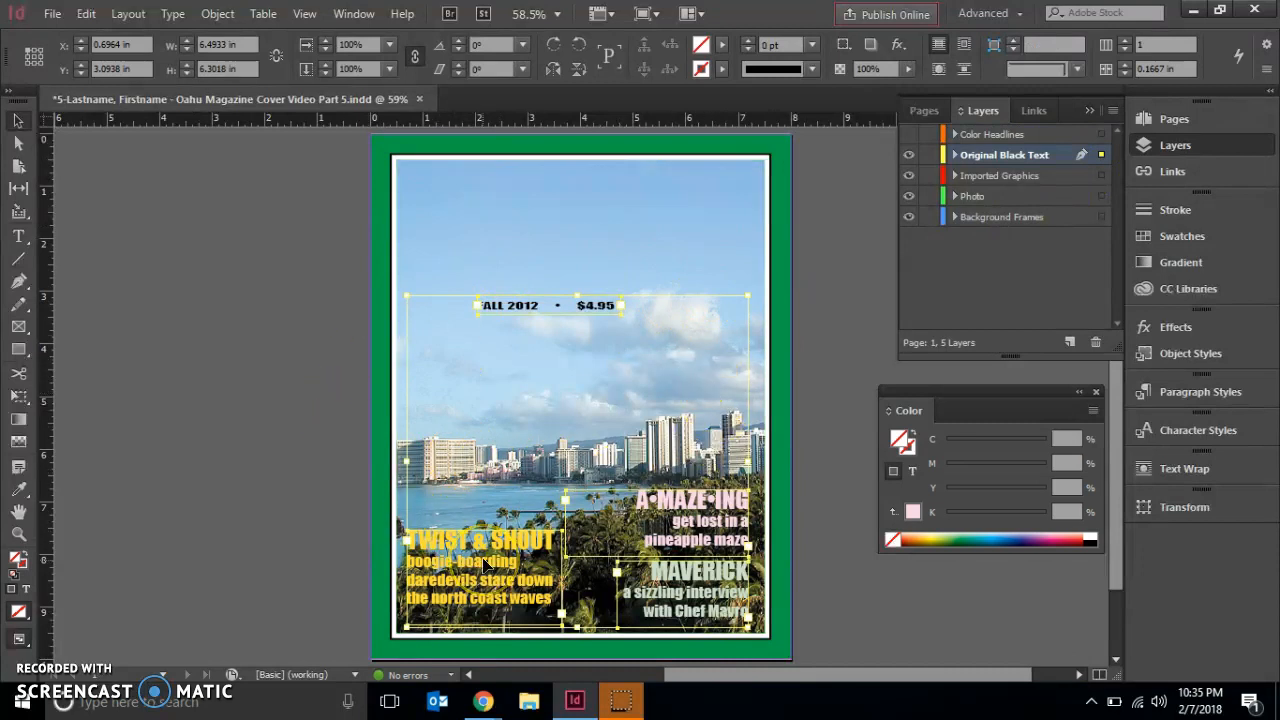
pyautogui.click(256, 489)
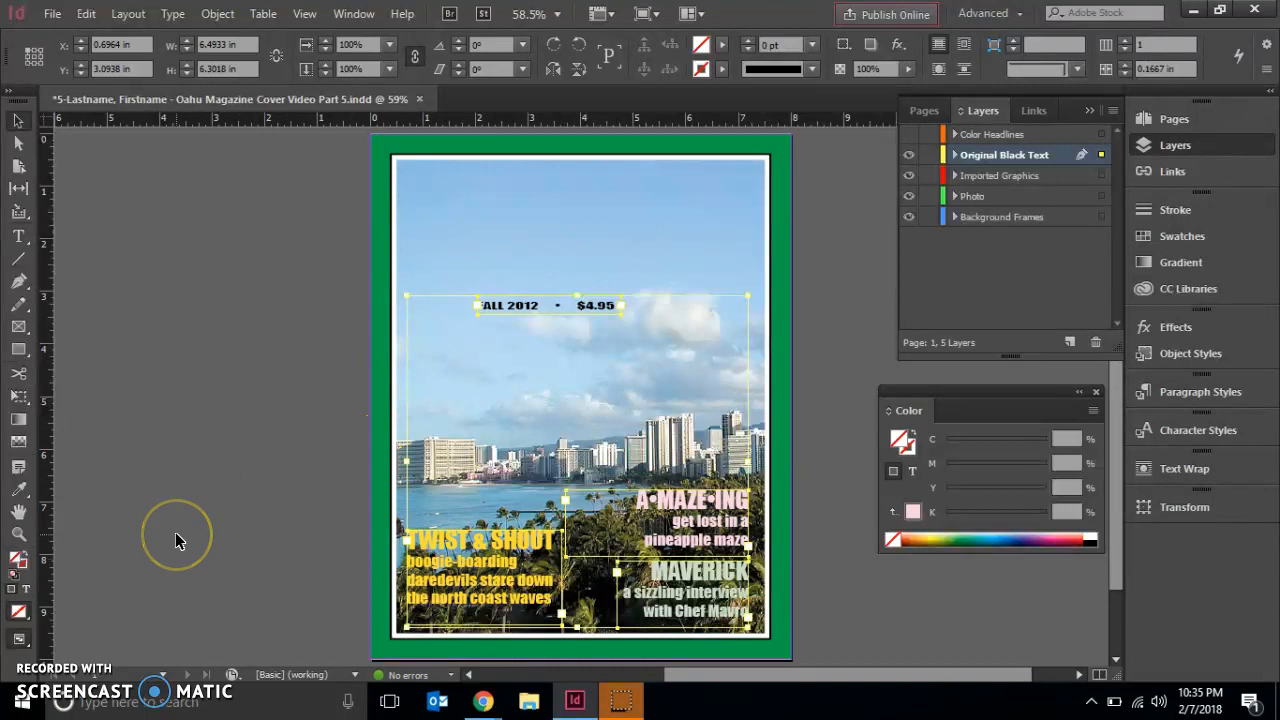
pyautogui.click(27, 590)
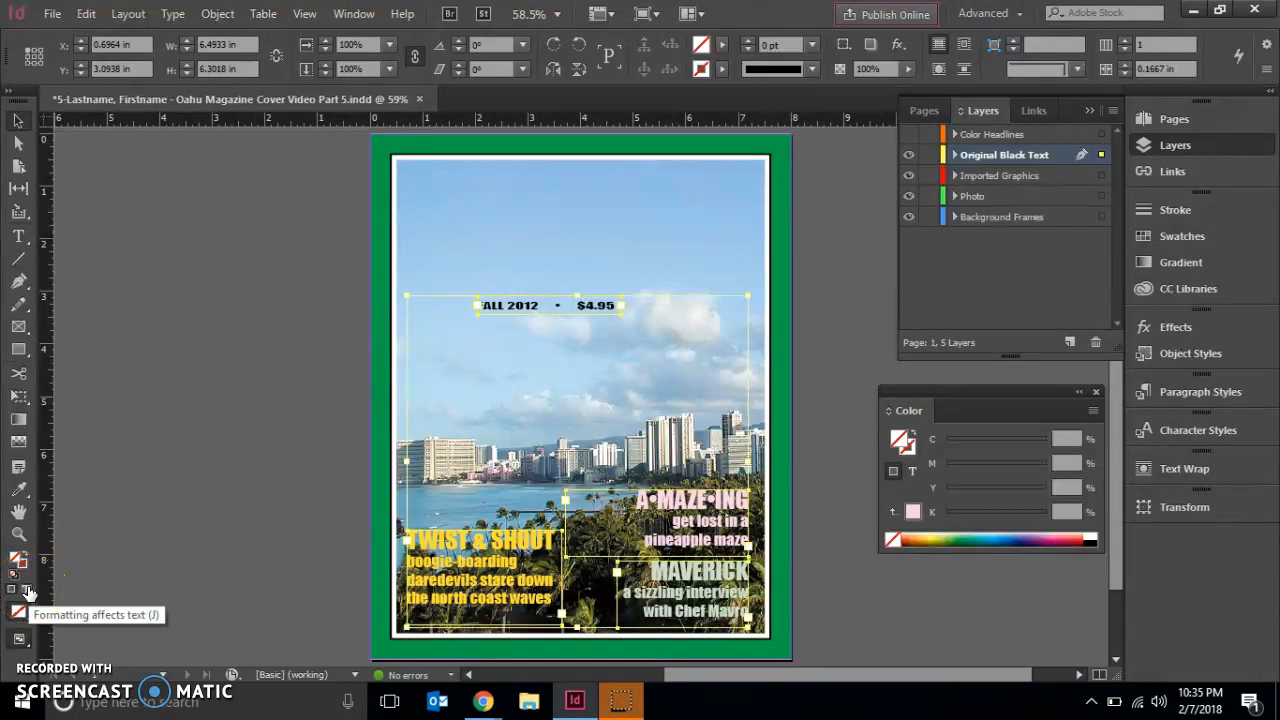
pyautogui.click(27, 591)
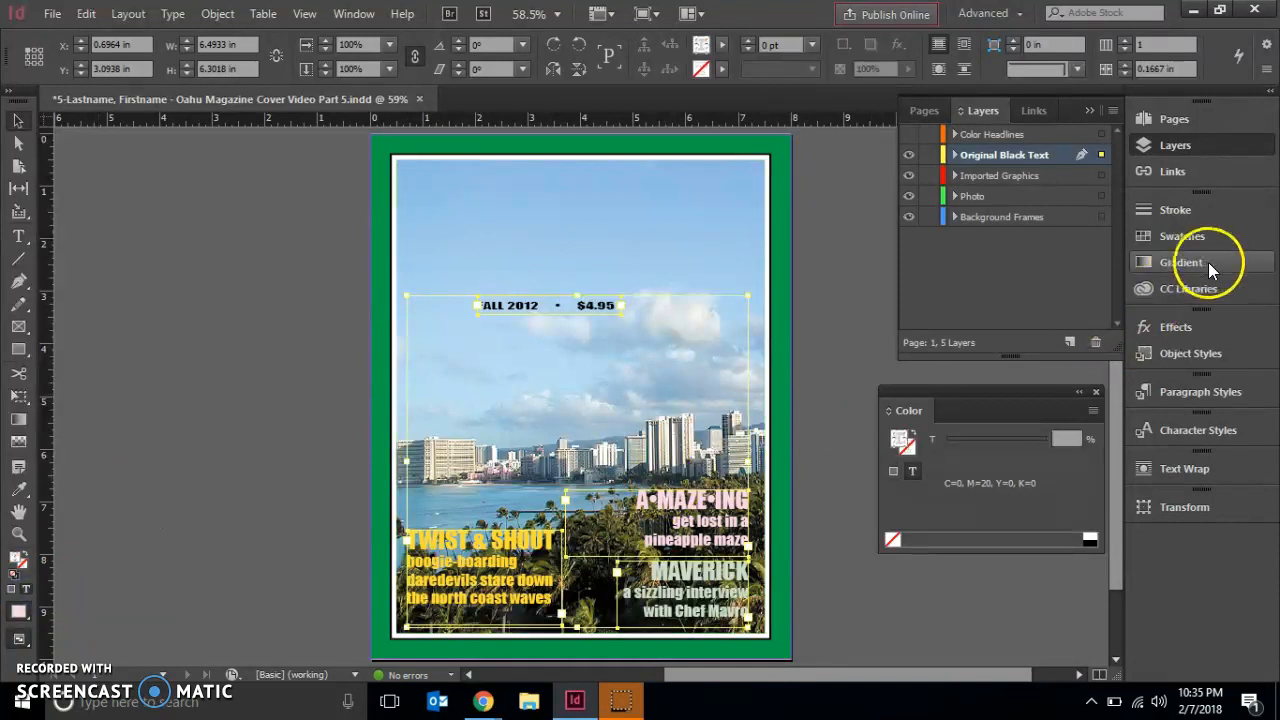
pyautogui.click(1182, 240)
pyautogui.click(999, 292)
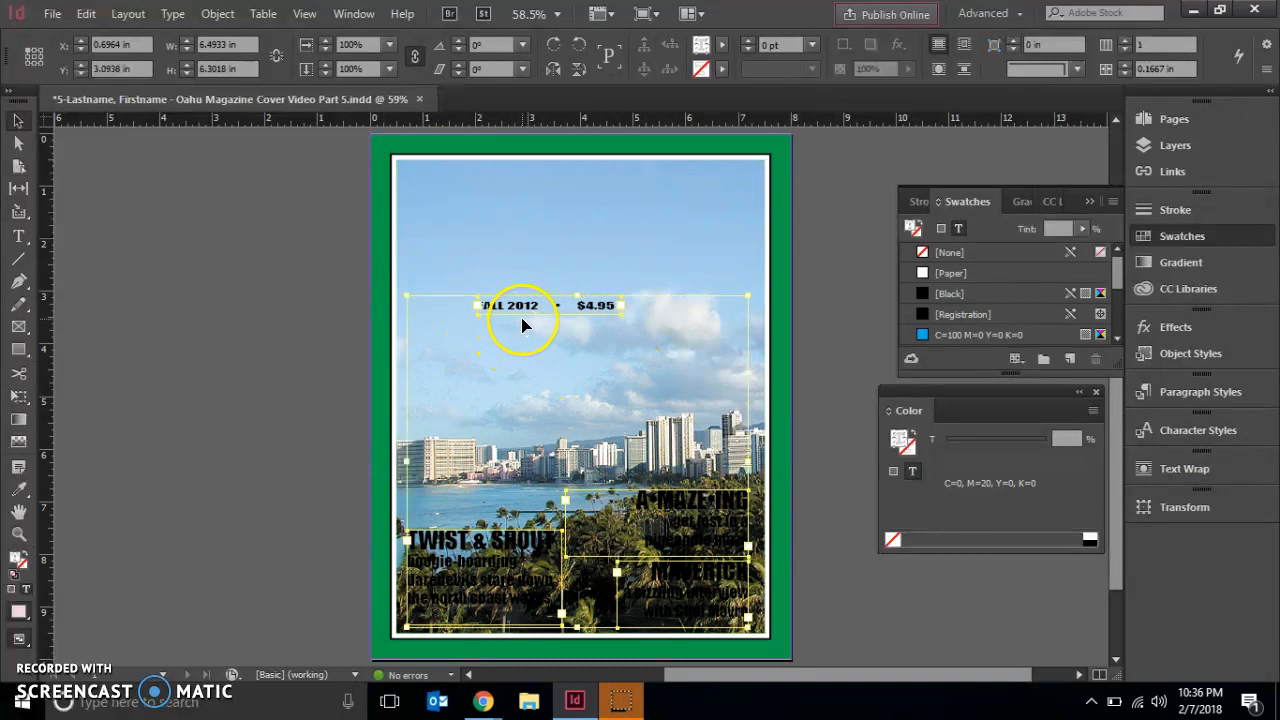
# - Delete the FALL 2012 • $4.95 text frame from the Original Black Text layer and leave nothing selected
pyautogui.click(274, 330)
pyautogui.click(485, 318)
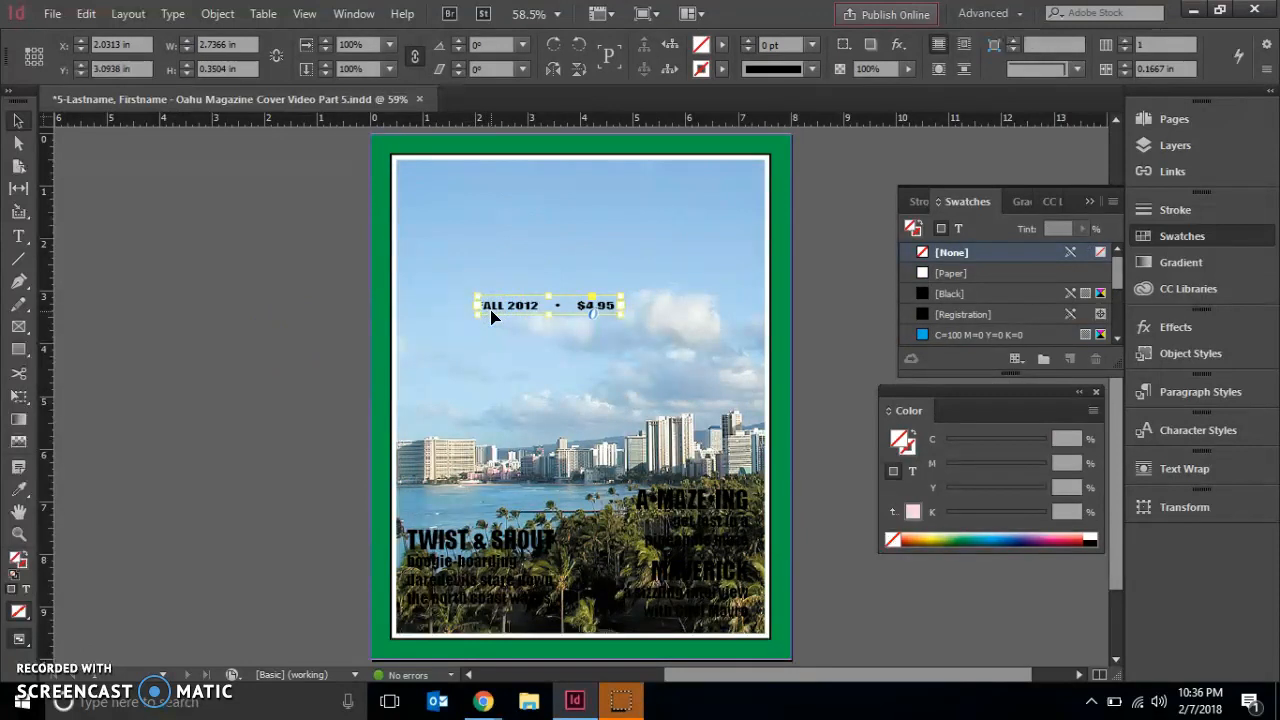
pyautogui.hotkey('ctrl', 'shift', 'a')
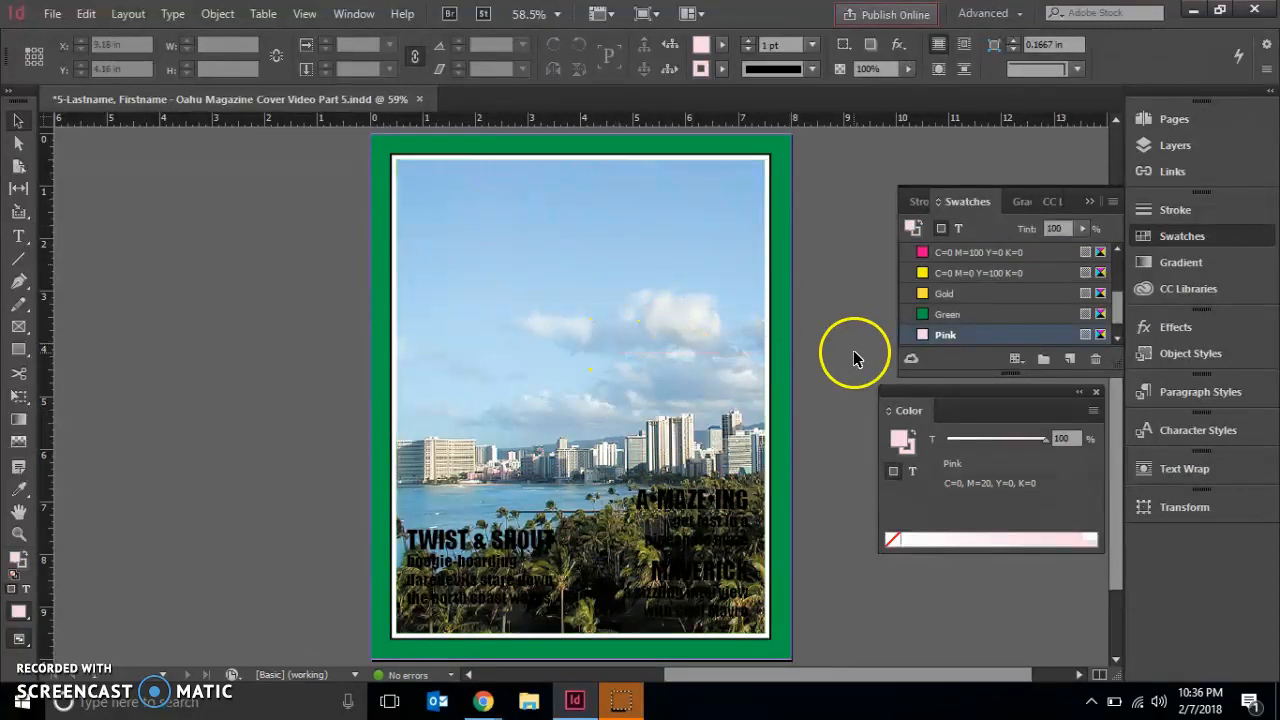
# - Select everything on the Original Black Text layer and move it -0.04 in horizontally and -0.04 in vertically
pyautogui.click(1186, 146)
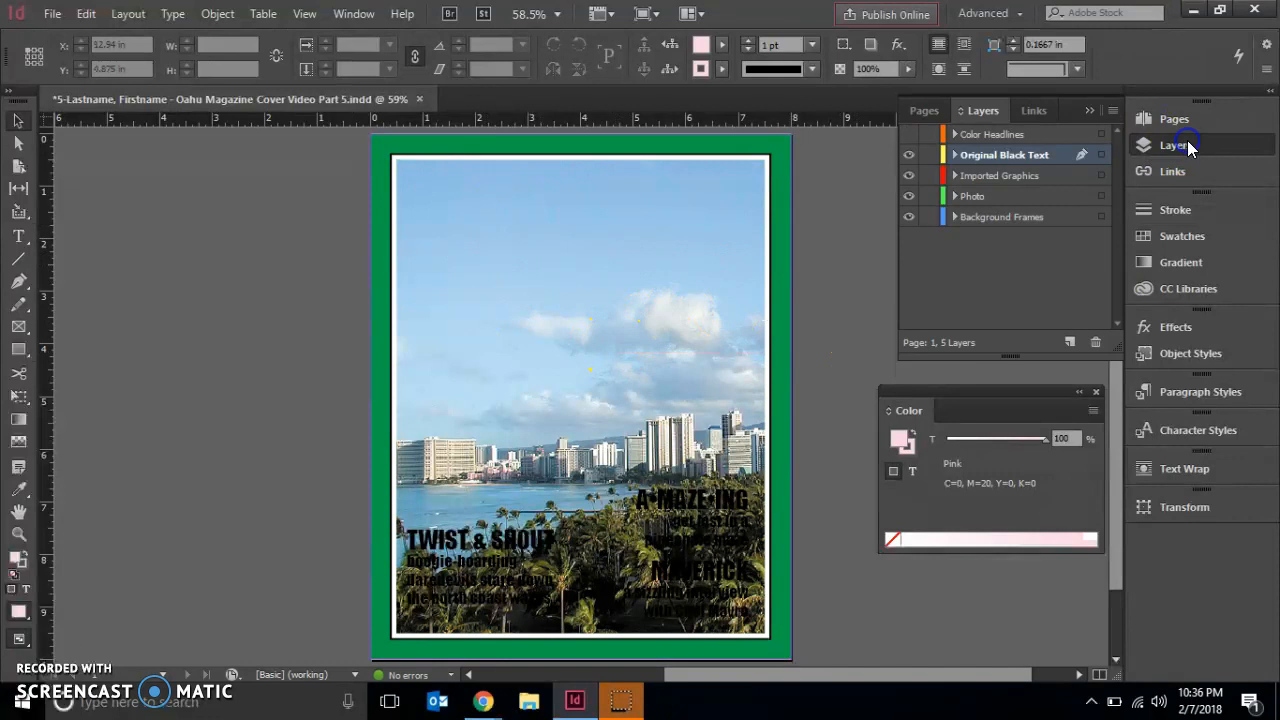
pyautogui.click(1102, 156)
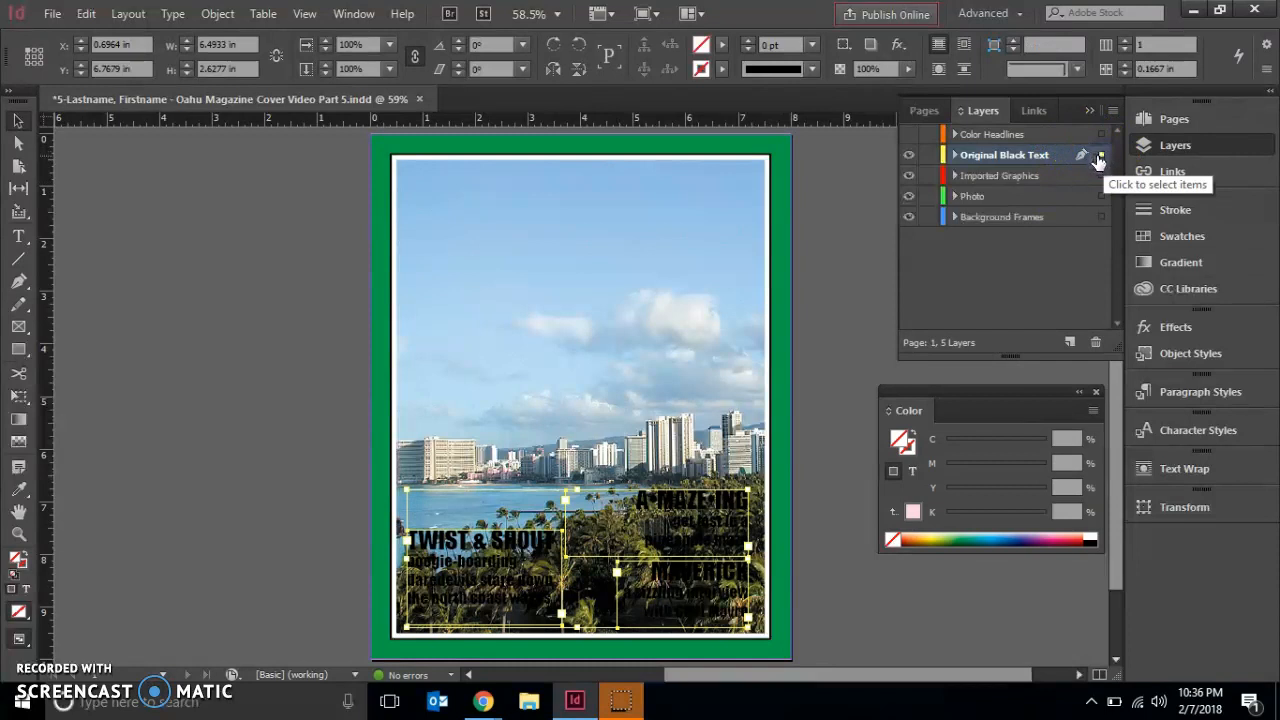
pyautogui.click(466, 279)
pyautogui.click(597, 520)
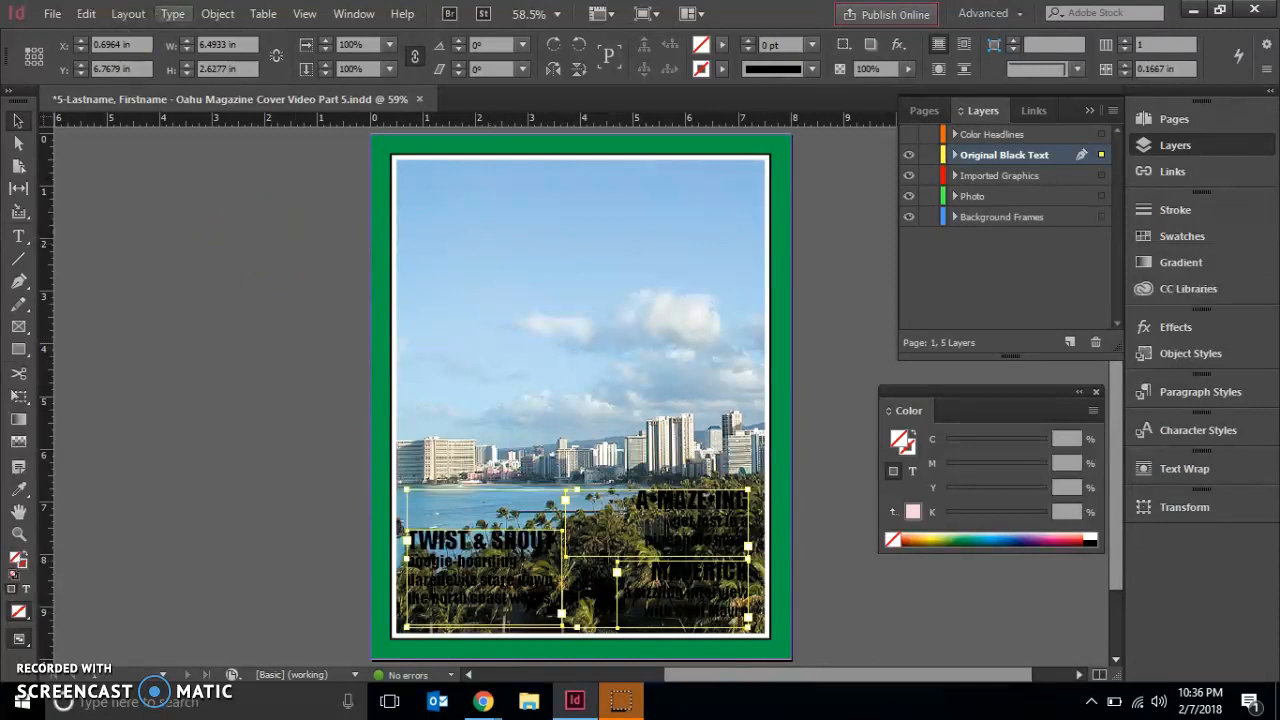
pyautogui.click(217, 20)
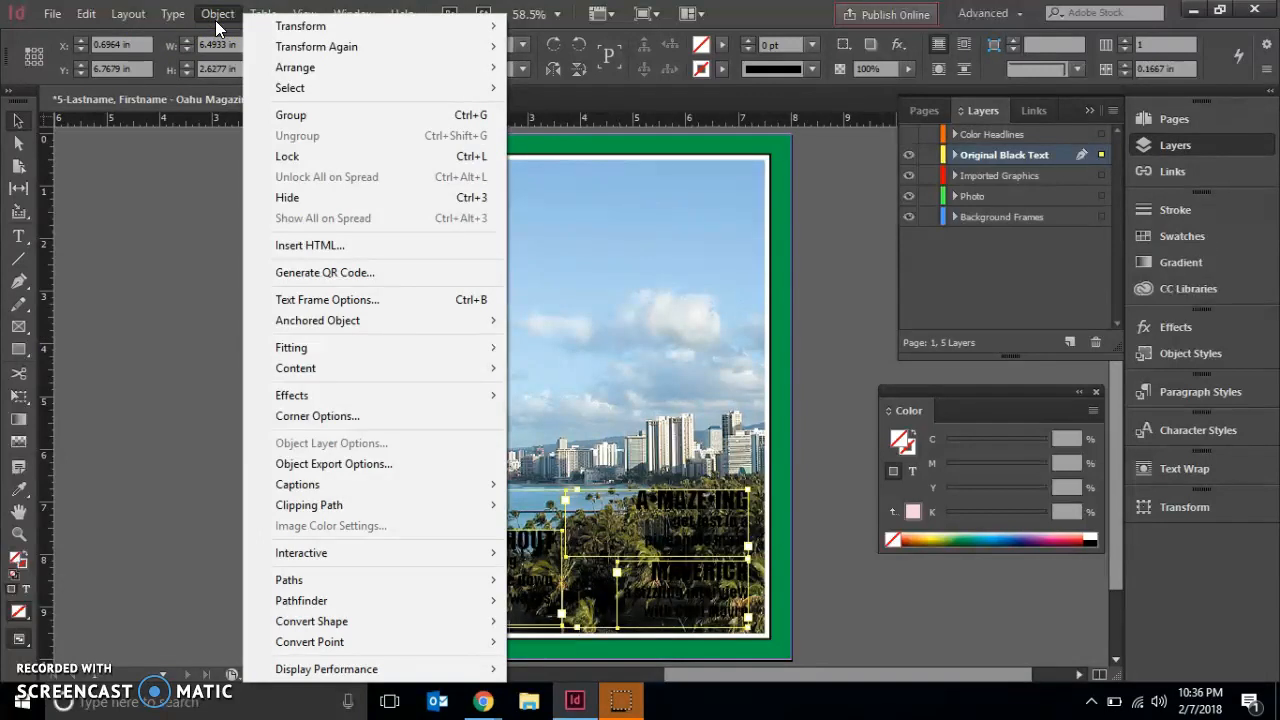
pyautogui.moveTo(481, 27)
pyautogui.click(527, 31)
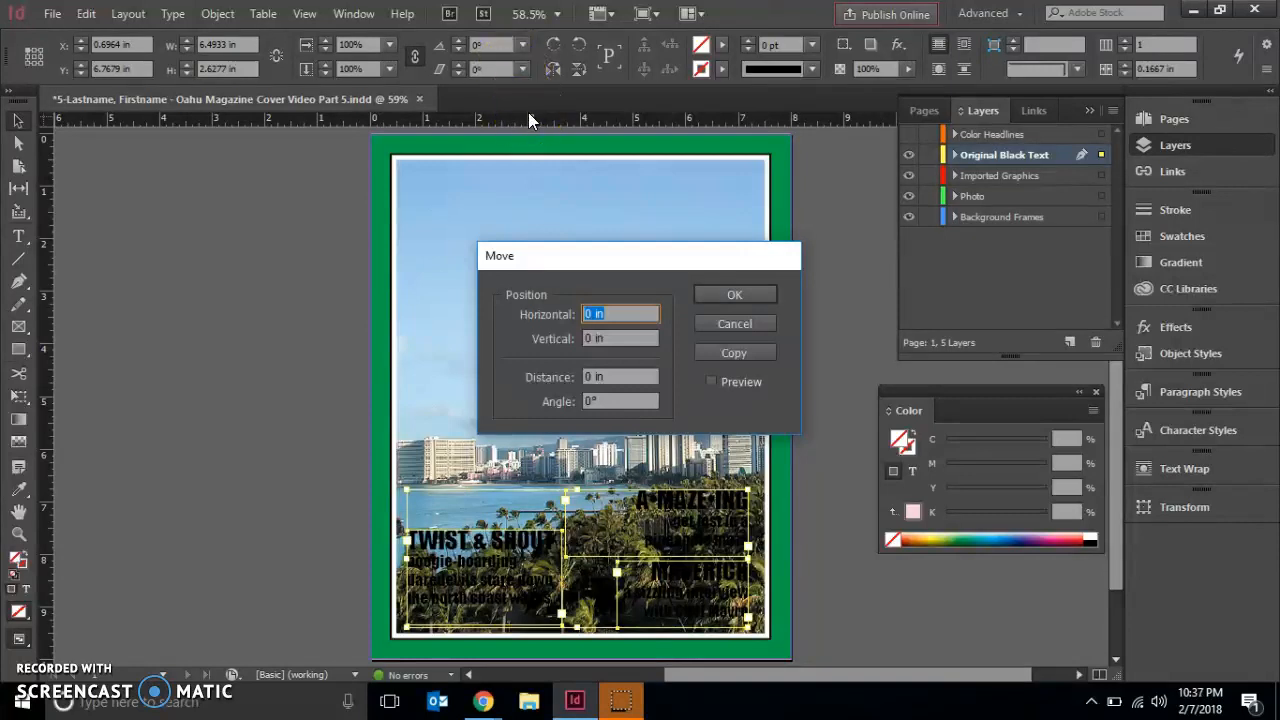
pyautogui.write('-.04')
pyautogui.click(632, 338)
pyautogui.write('-.047')
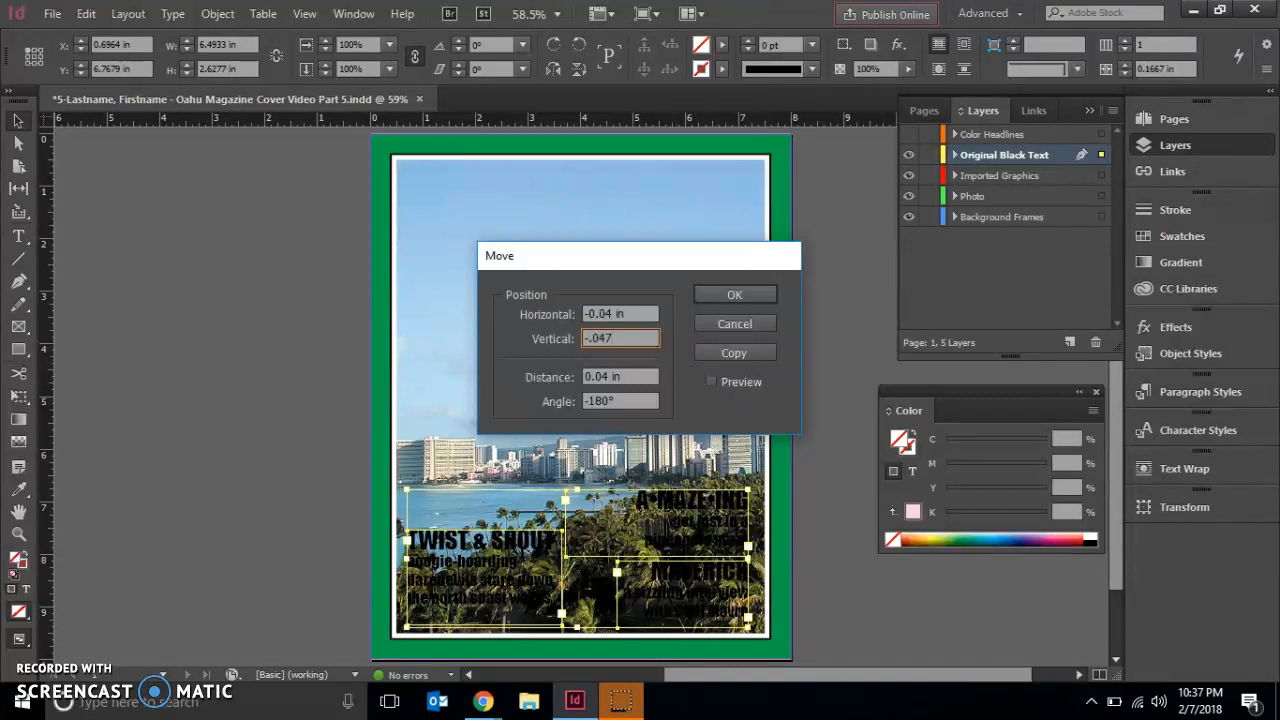
pyautogui.press('BackSpace')
pyautogui.click(762, 301)
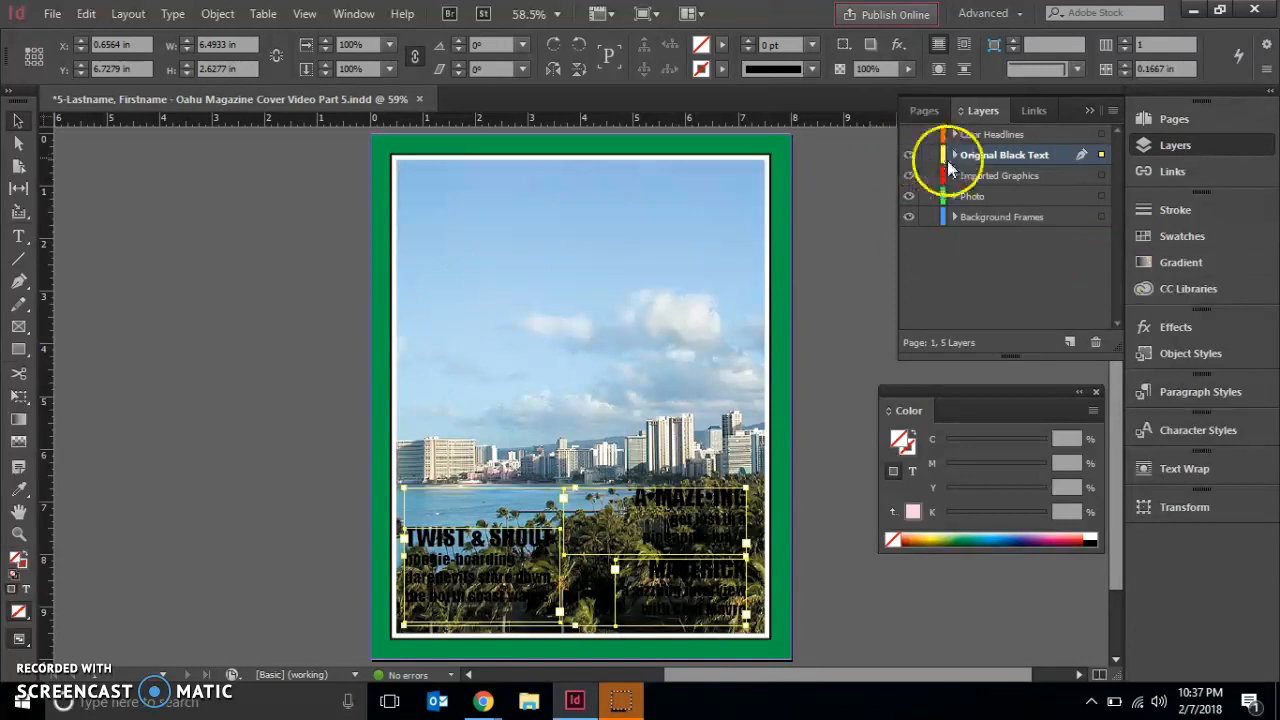
# - Show the Color Headlines layer again and deselect the black text frames
pyautogui.click(908, 134)
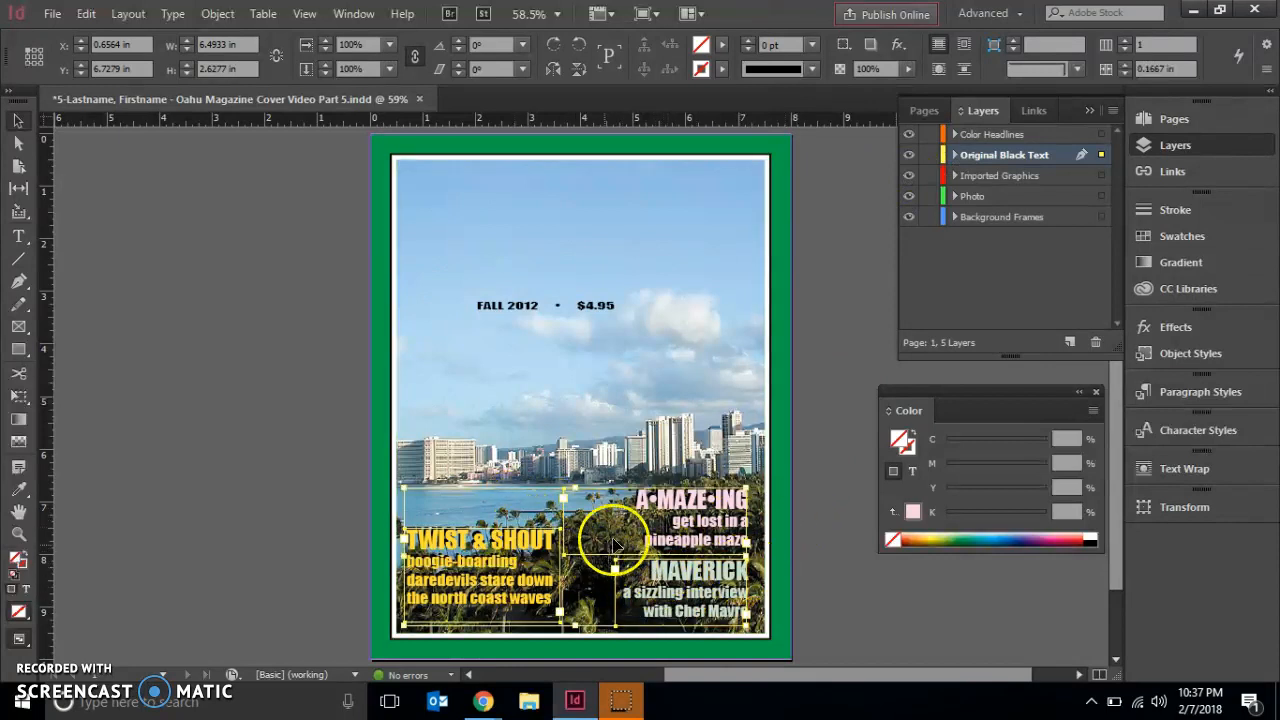
pyautogui.click(823, 500)
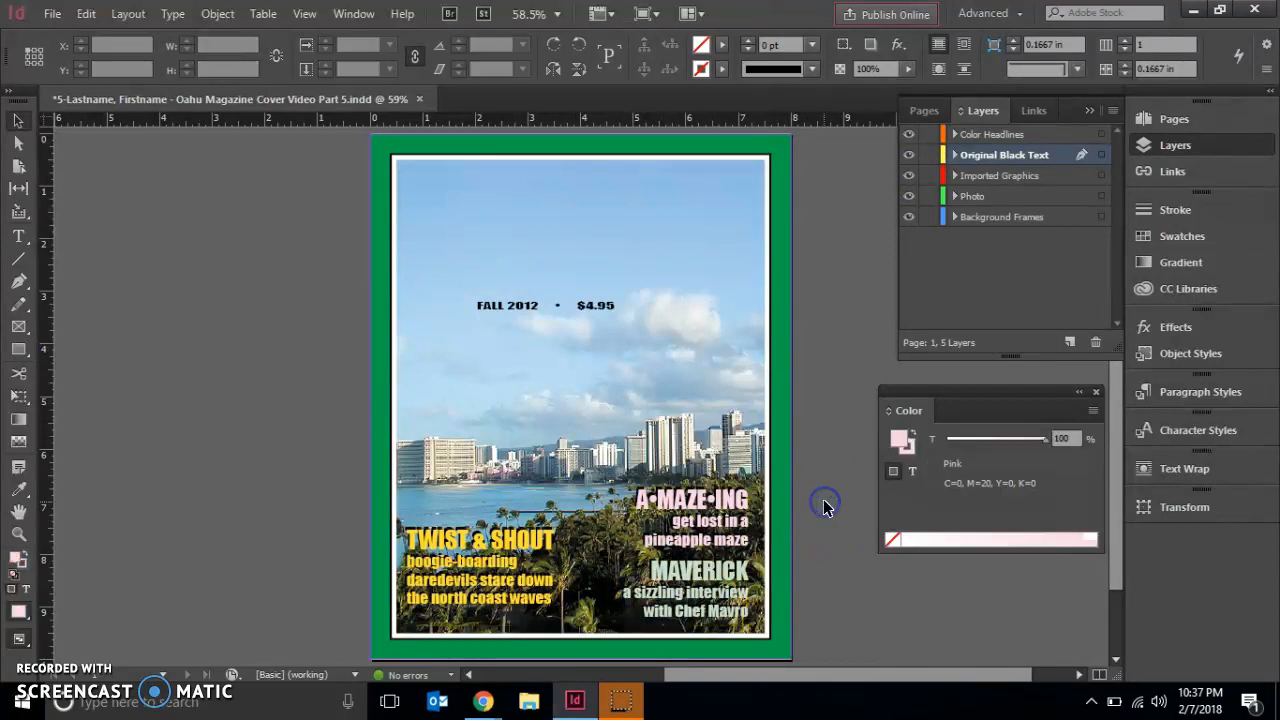